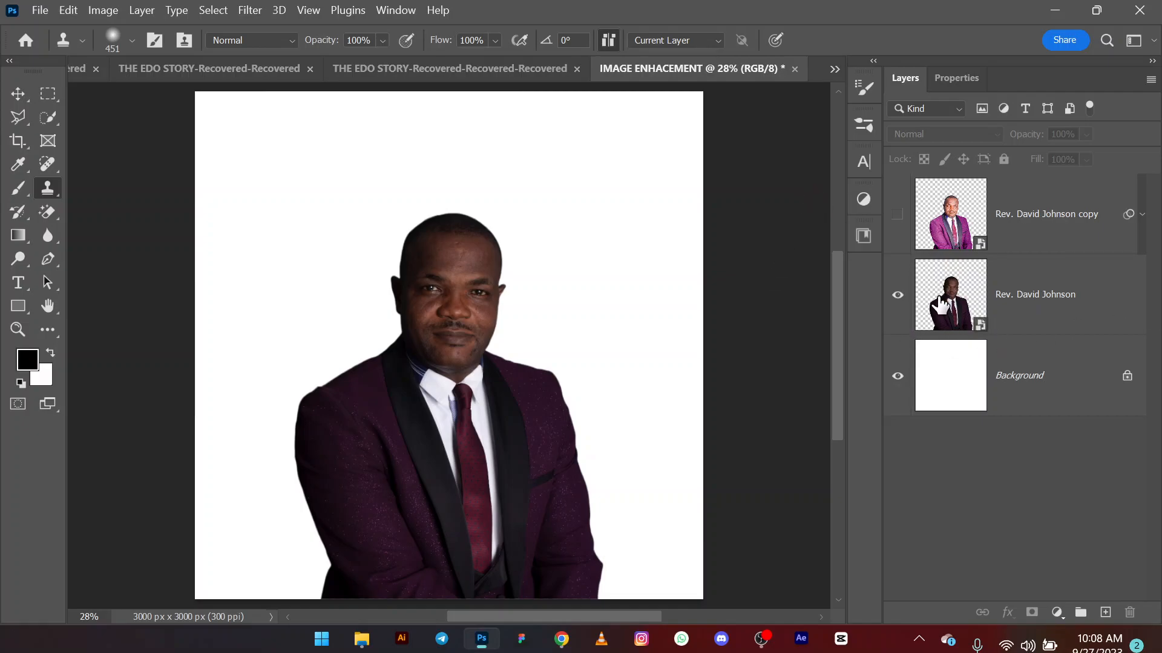
- Toggle the enhanced portrait copy on and off for comparison, and select the original dark portrait layer
left_click(898, 215)
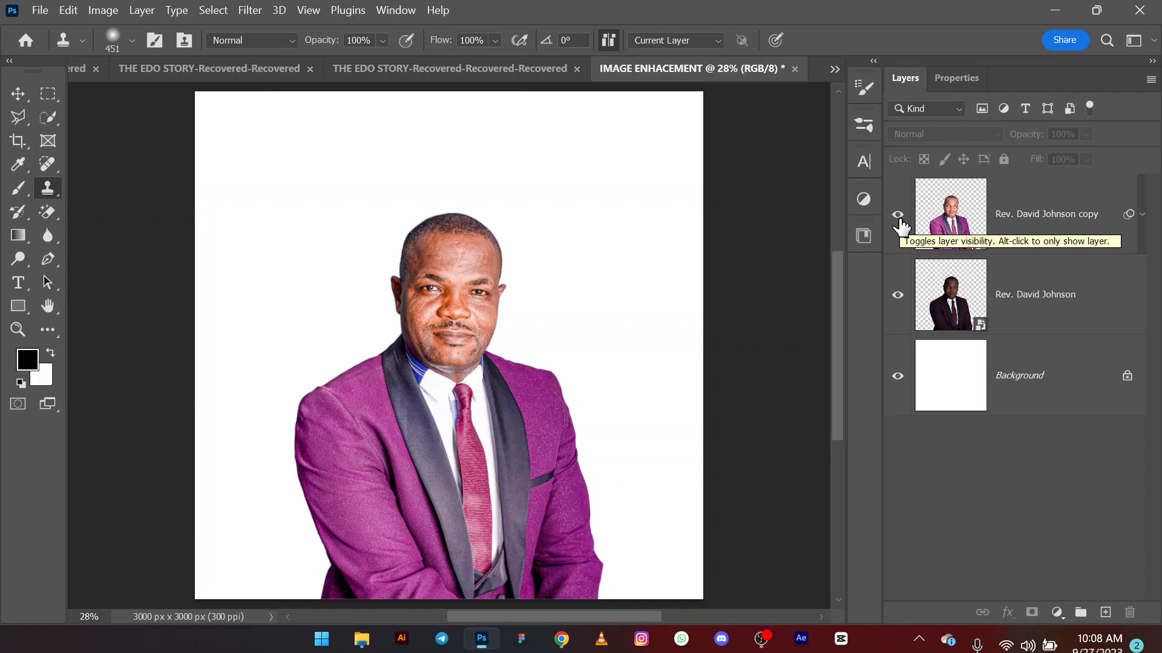
left_click(897, 215)
left_click(954, 307)
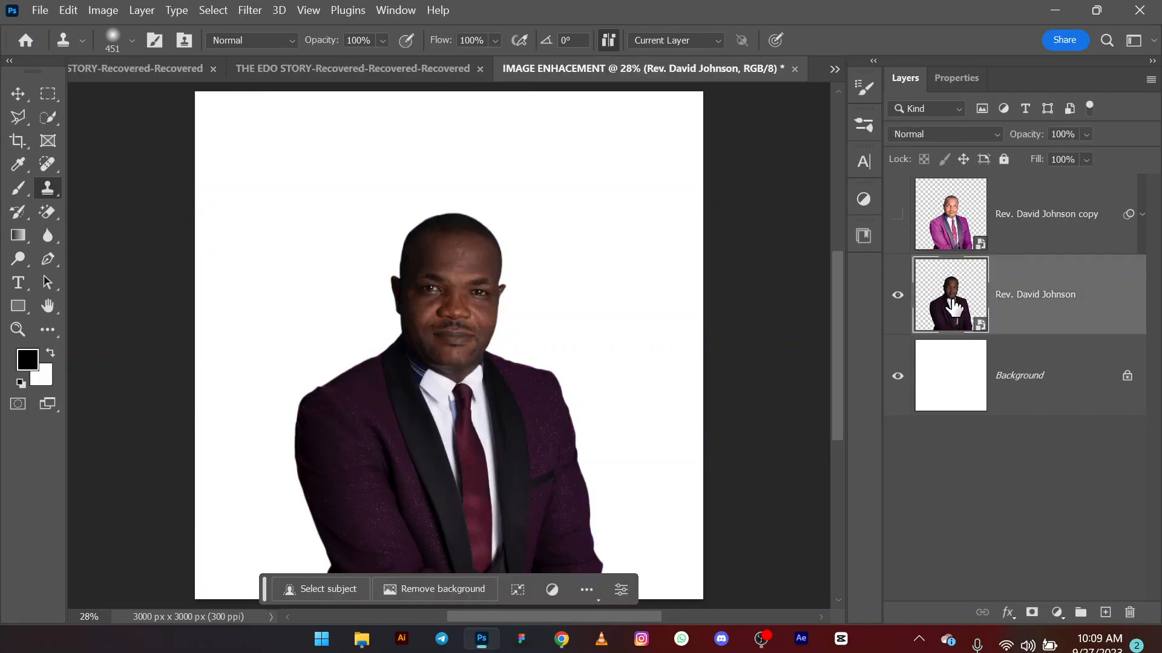
right_click(1033, 315)
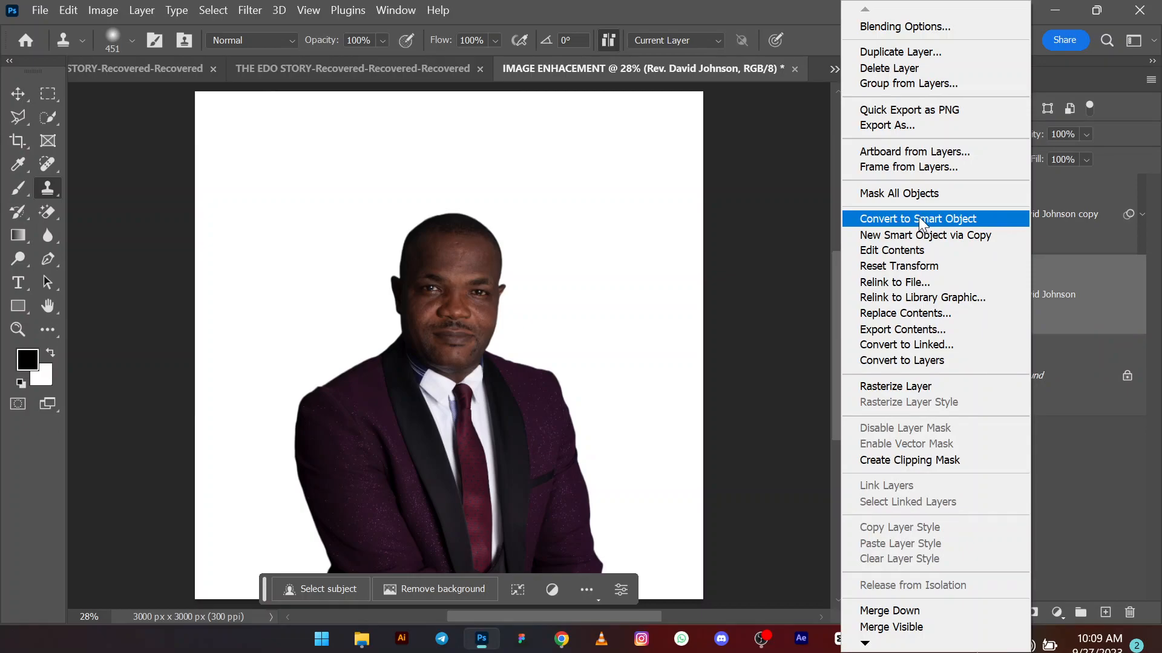
left_click(1086, 308)
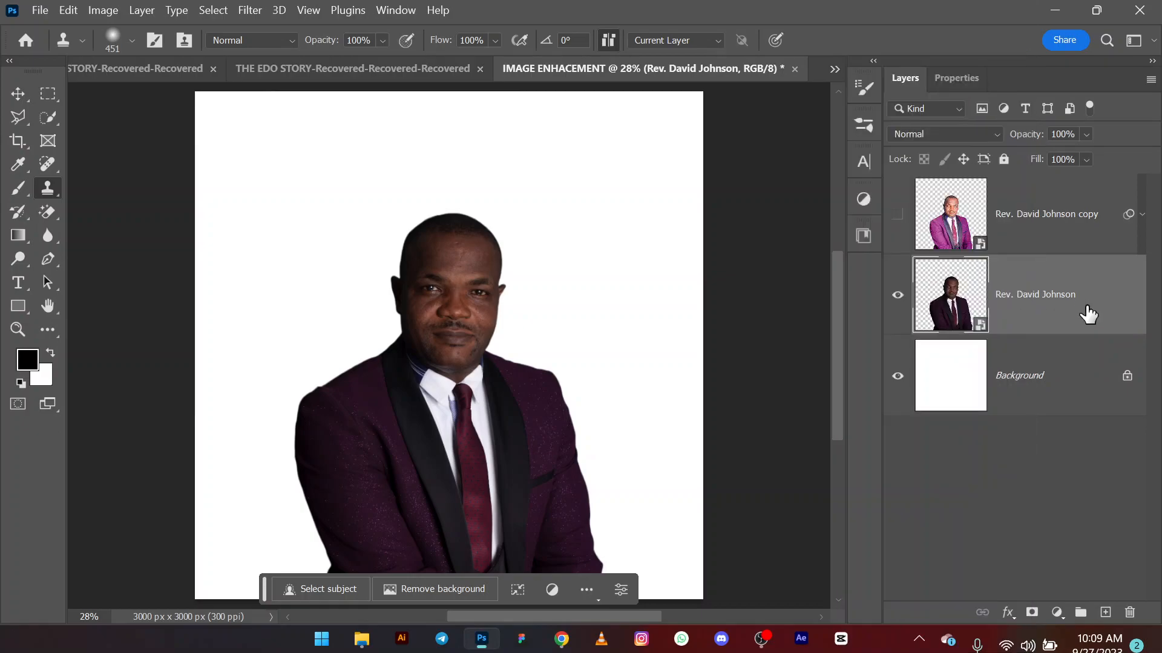
- Review the General preferences for the option that always creates smart objects when placing
left_click(64, 11)
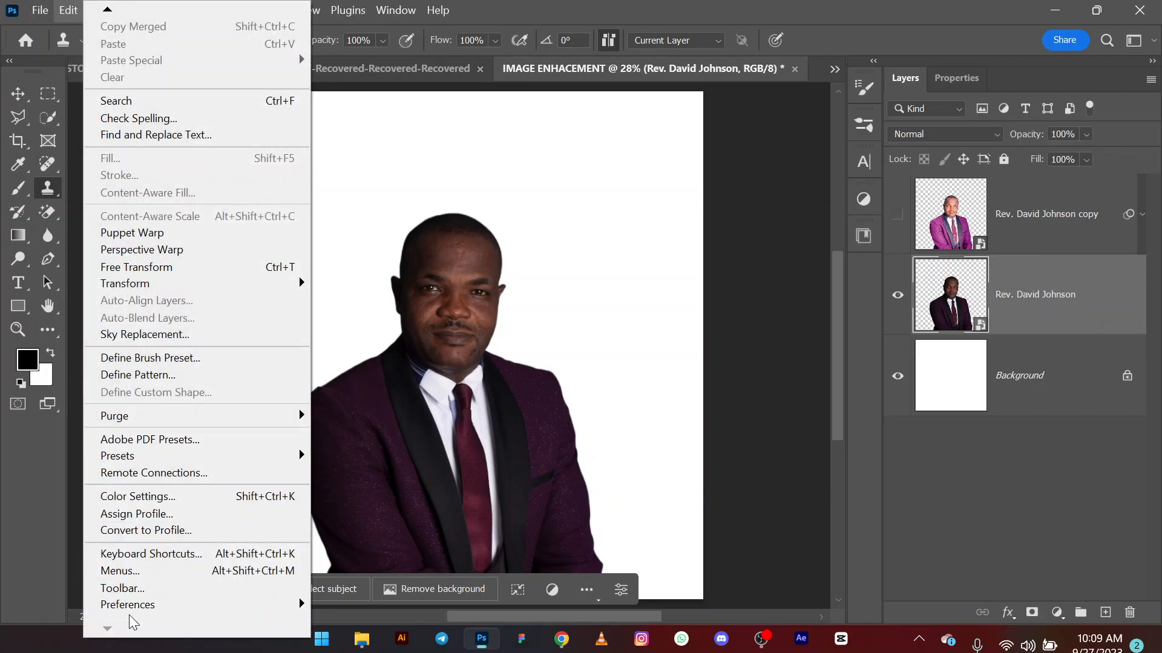
mouse_move(139, 605)
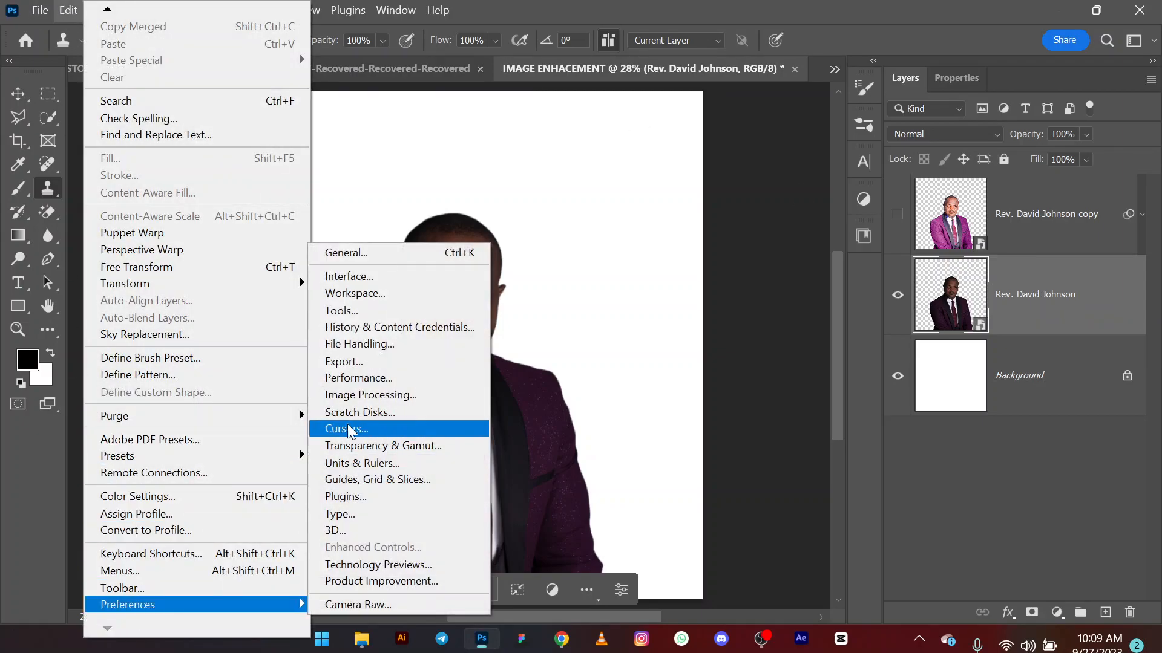
left_click(387, 255)
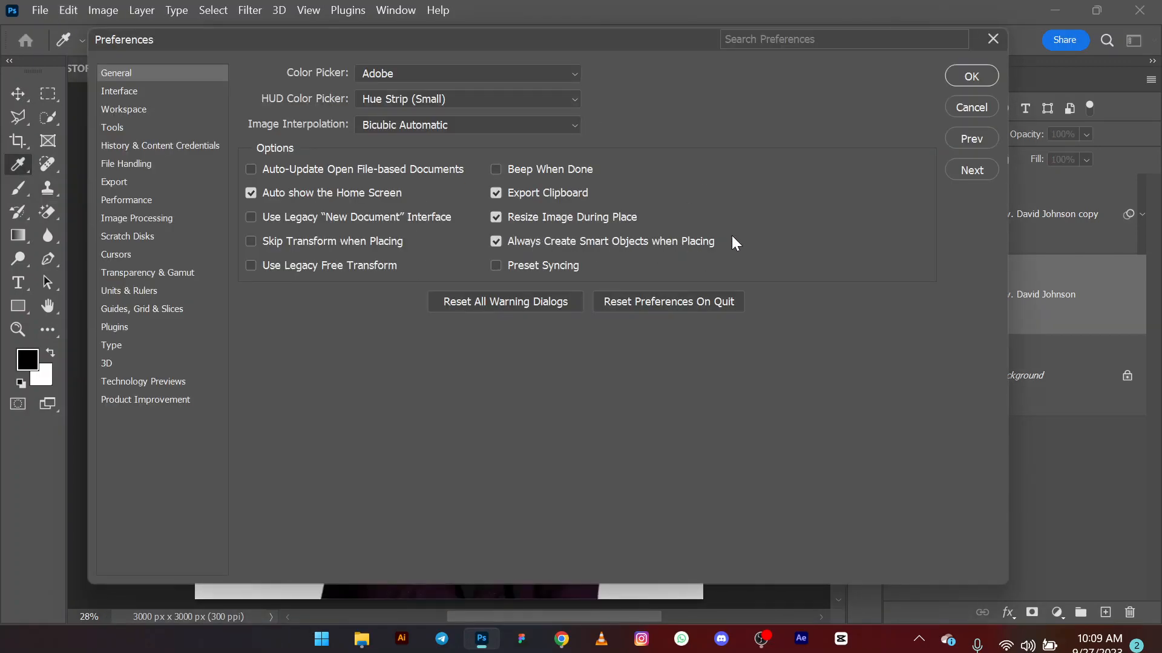
left_click(981, 79)
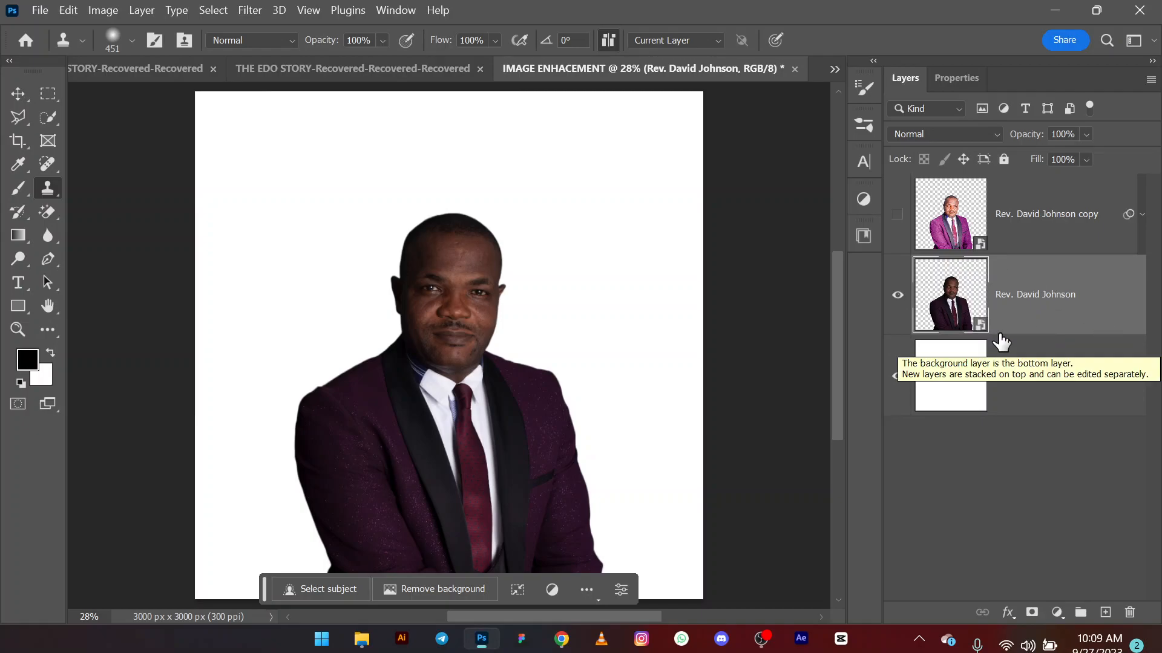
- Start a Camera Raw Filter on the original portrait layer and set Exposure to +1.65 and Contrast to +35
left_click(250, 11)
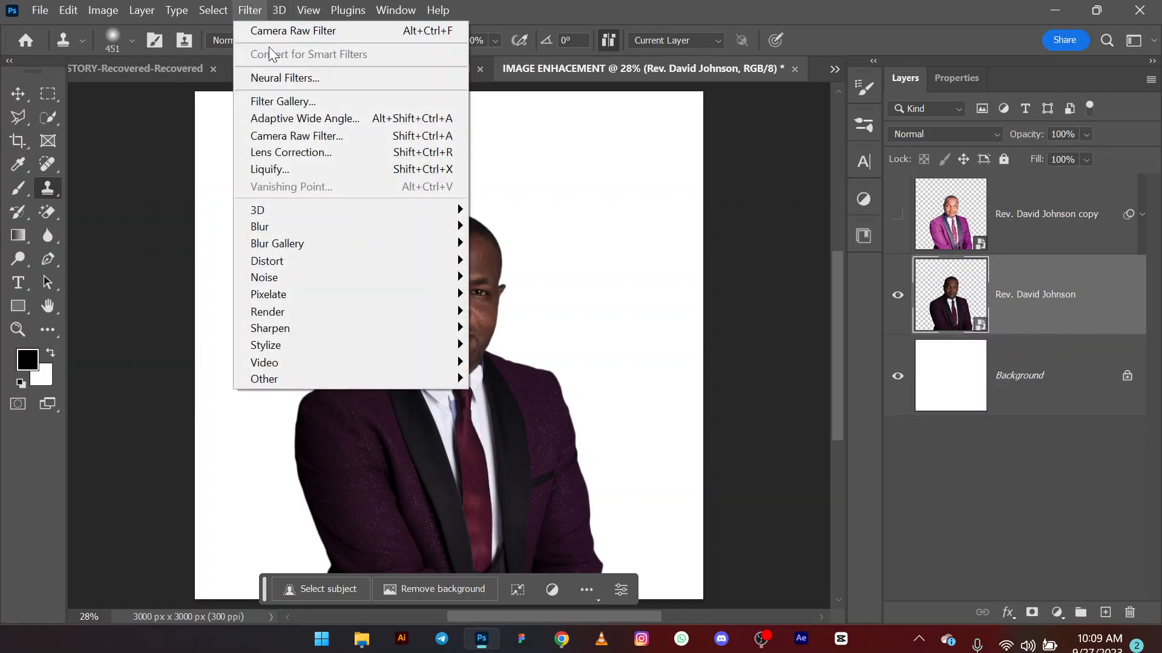
left_click(269, 137)
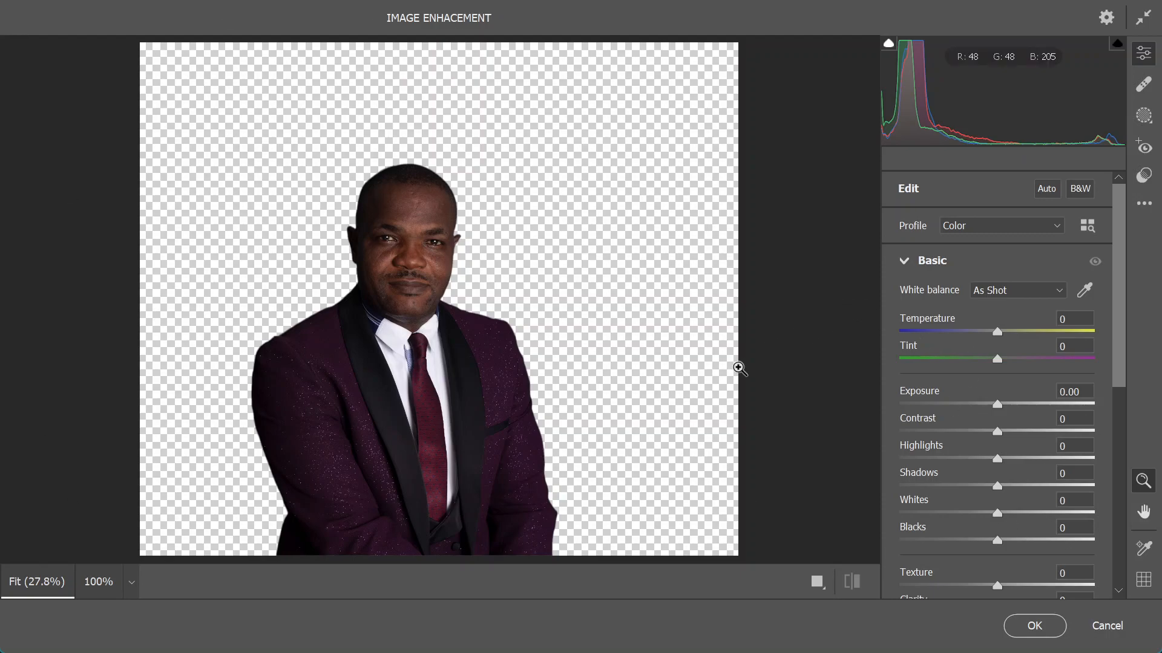
left_click(898, 253)
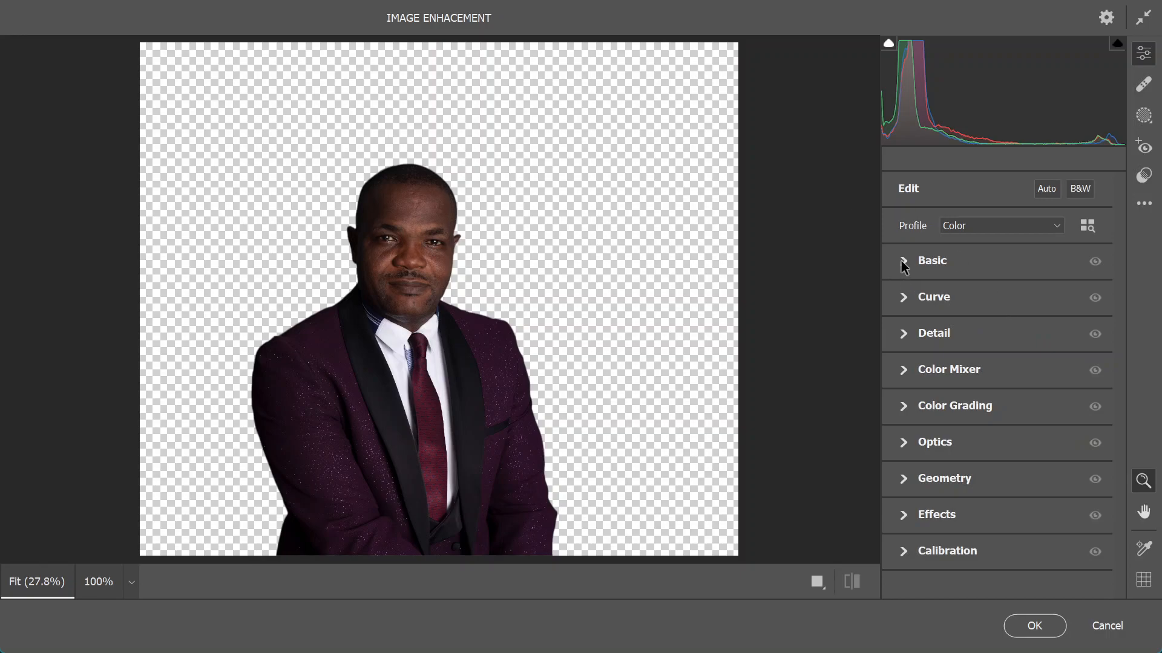
left_click(903, 262)
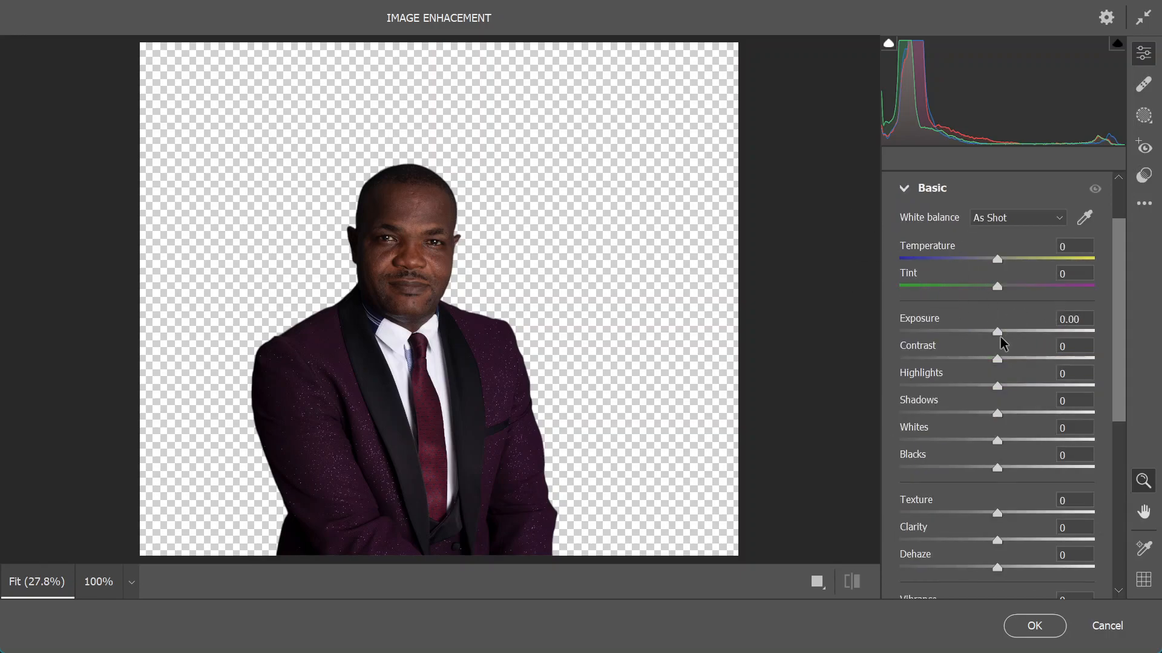
left_click_drag(997, 334, 1029, 356)
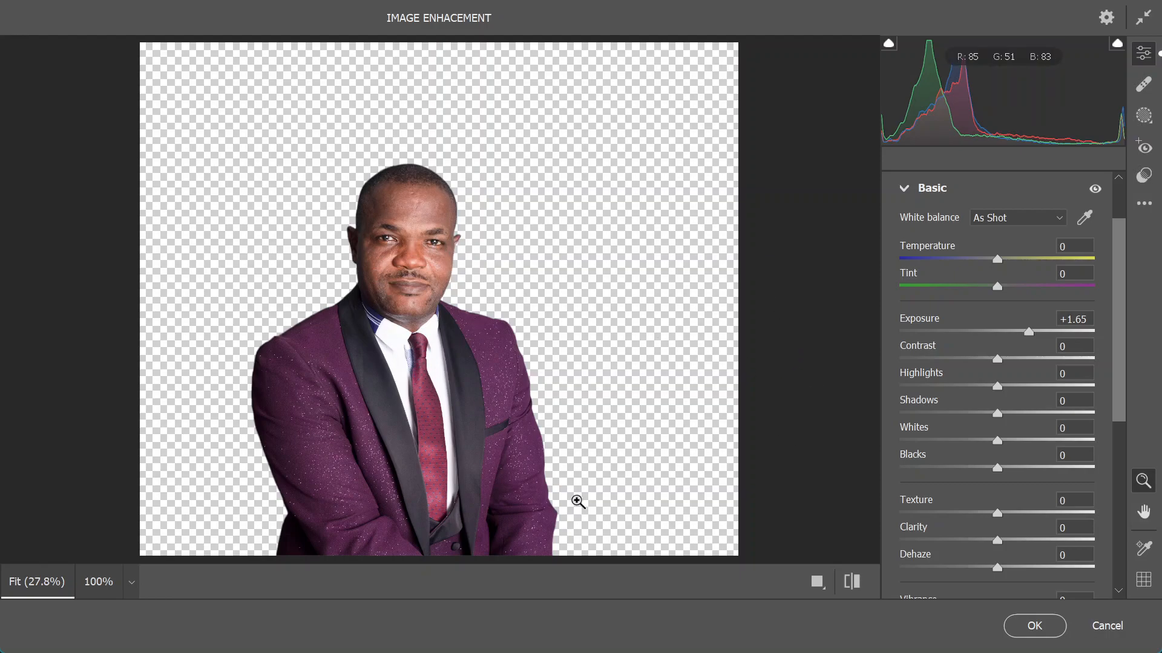
left_click_drag(995, 357, 1027, 377)
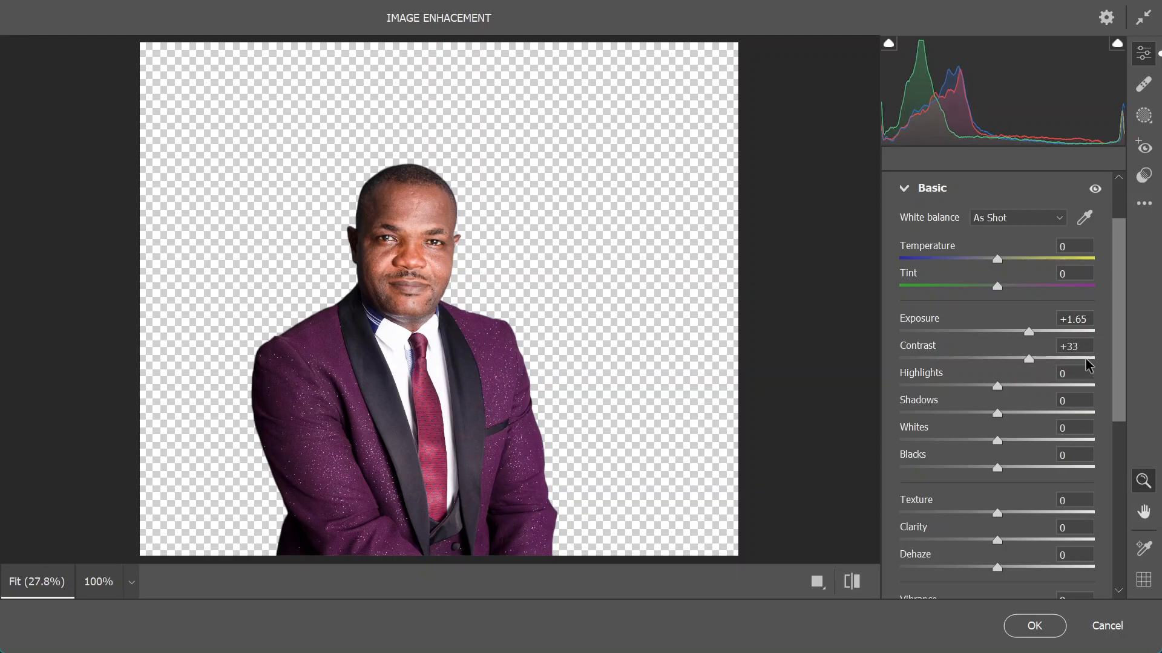
left_click(1027, 360)
type("35")
- Raise the portrait's Shadows to +66 and lower its Blacks to -35
left_click_drag(998, 417, 1062, 419)
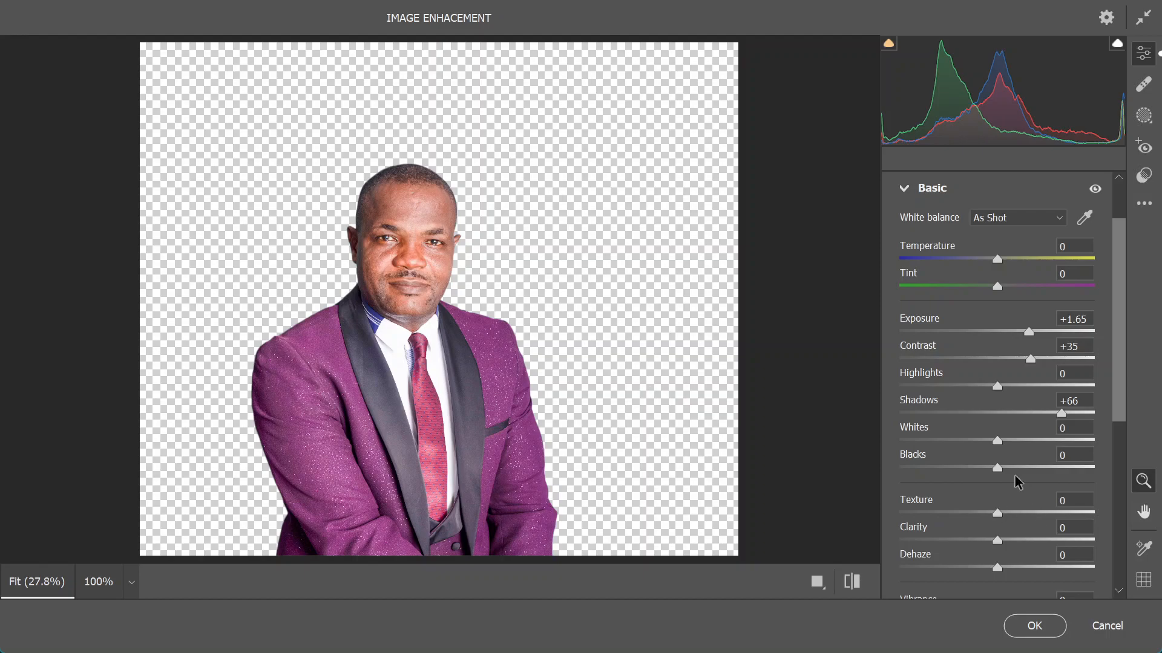
left_click_drag(998, 469, 968, 476)
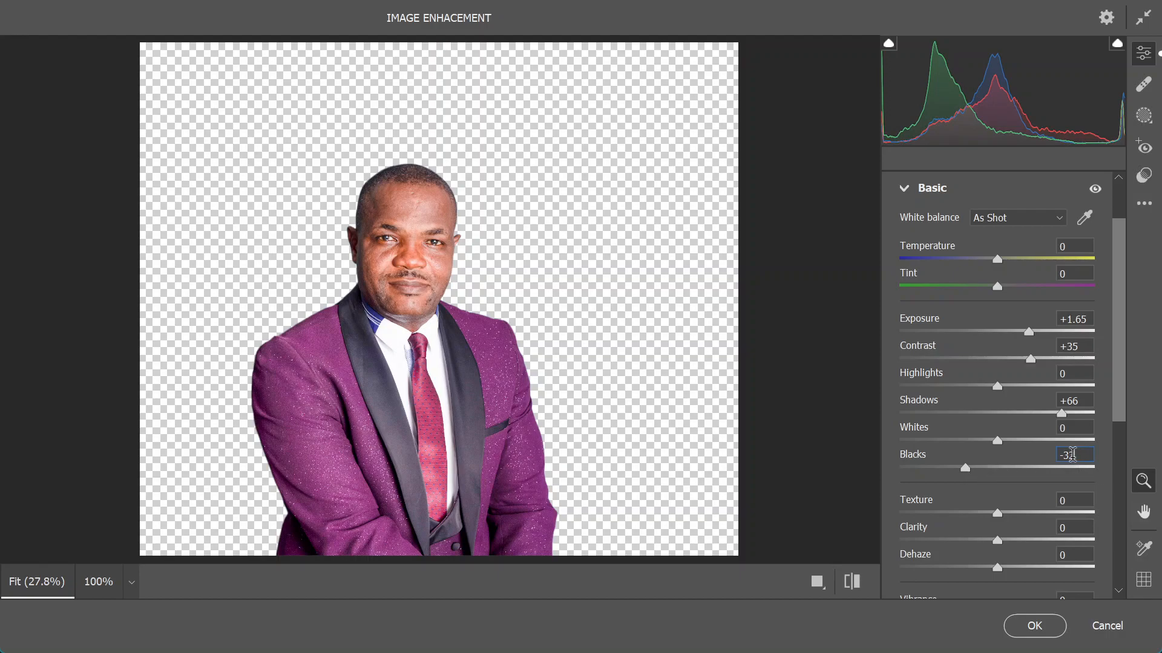
type("35")
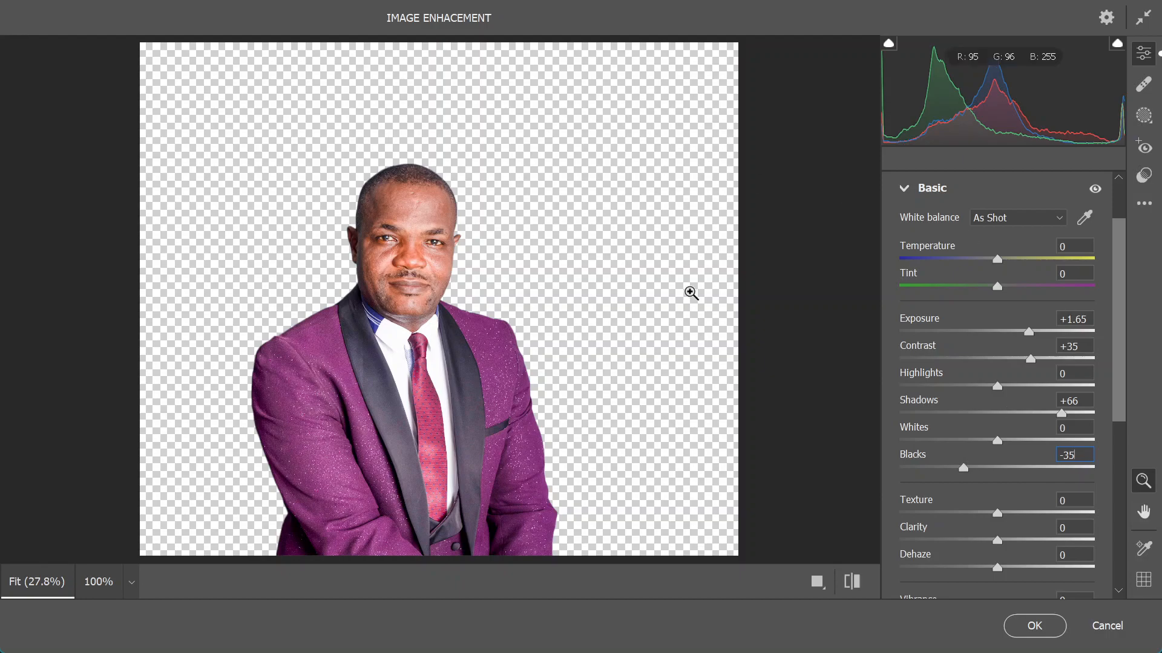
- Set the portrait's Texture to +70 and Vibrance to +10
scroll(1026, 419, "down", 3)
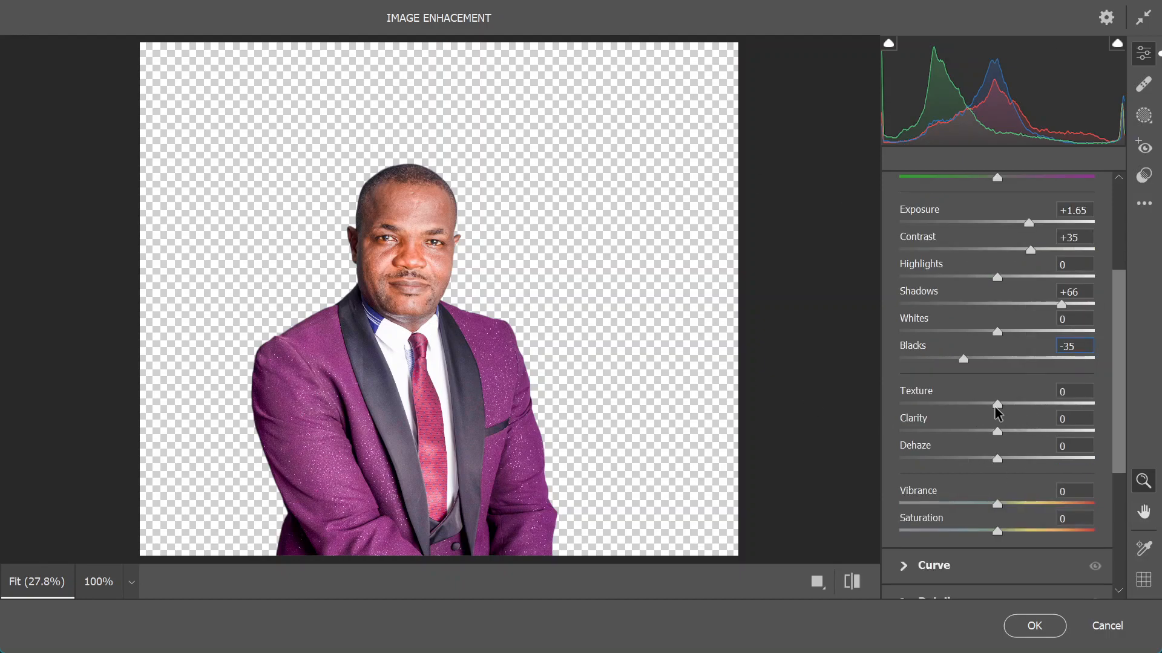
left_click_drag(997, 408, 1063, 412)
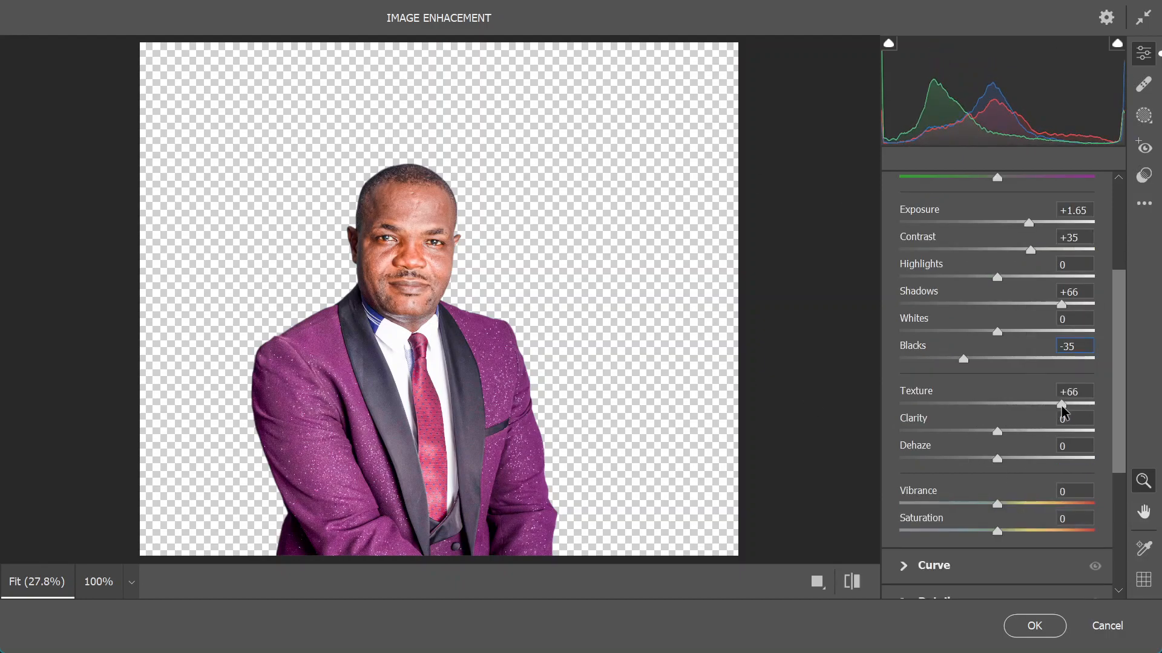
left_click(1027, 395)
type("70")
left_click(1073, 490)
type("10")
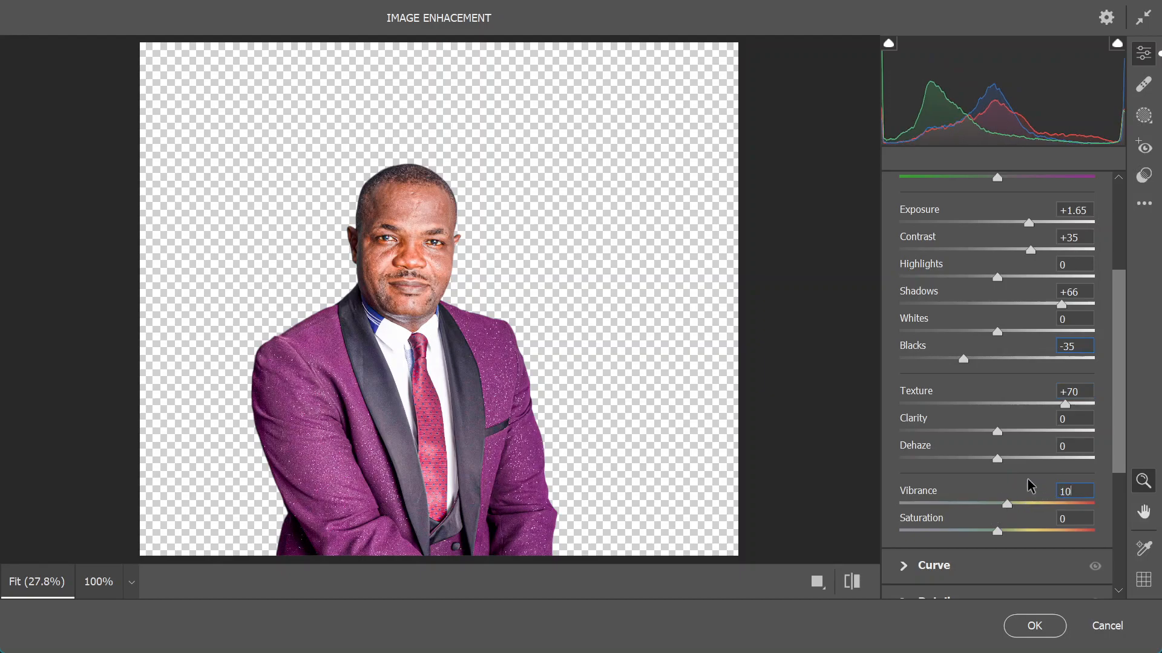
- Collapse the Basic adjustments and set the Detail Sharpening amount to 70
scroll(1021, 440, "down", 4)
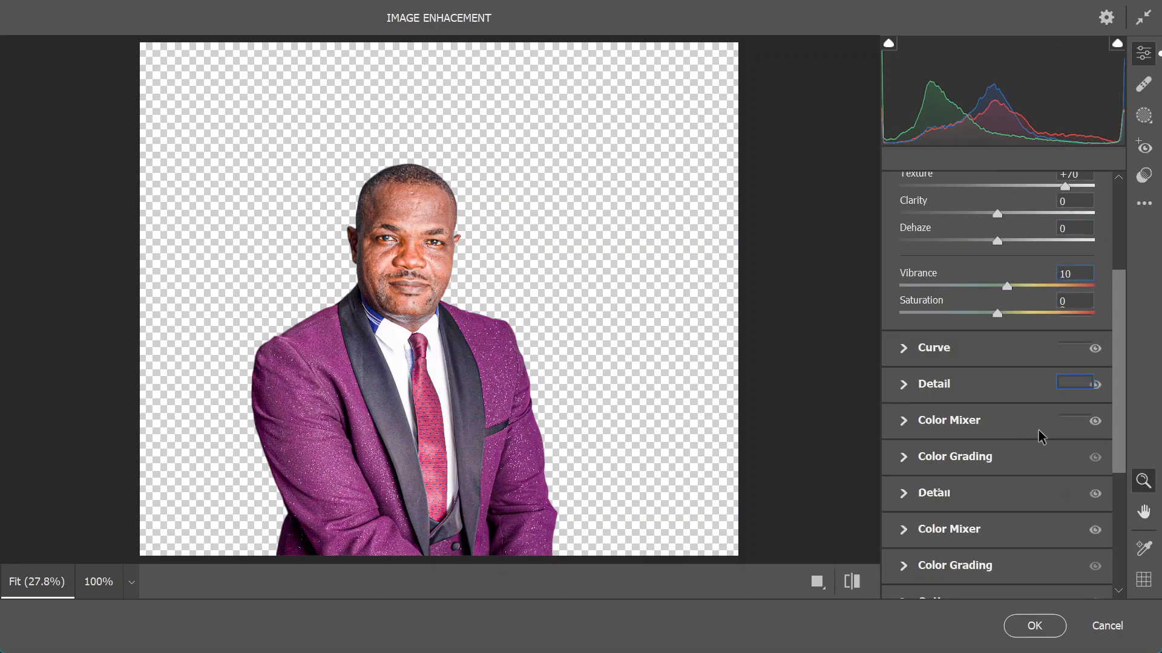
scroll(940, 294, "up", 2)
scroll(940, 294, "up", 3)
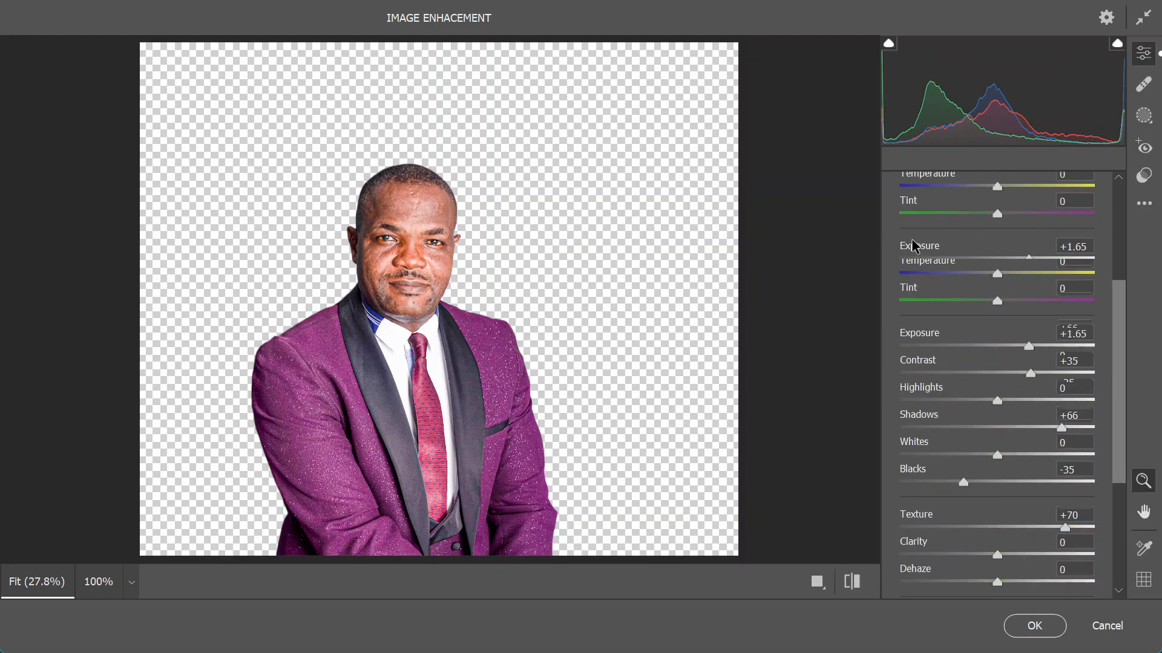
left_click(903, 204)
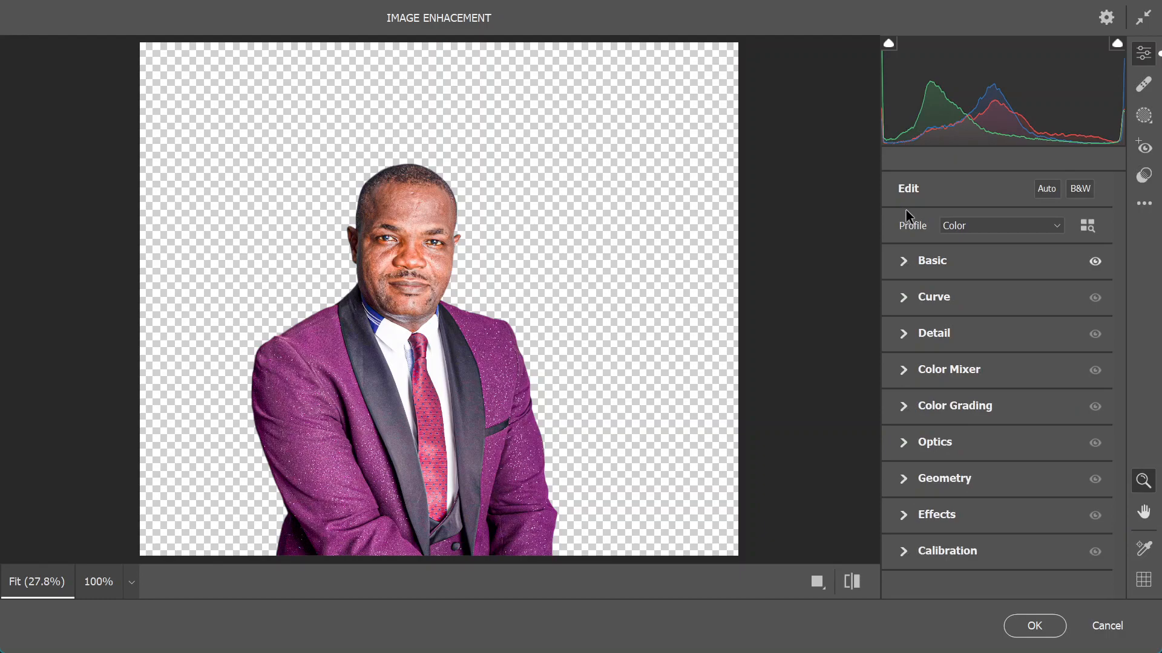
left_click(904, 334)
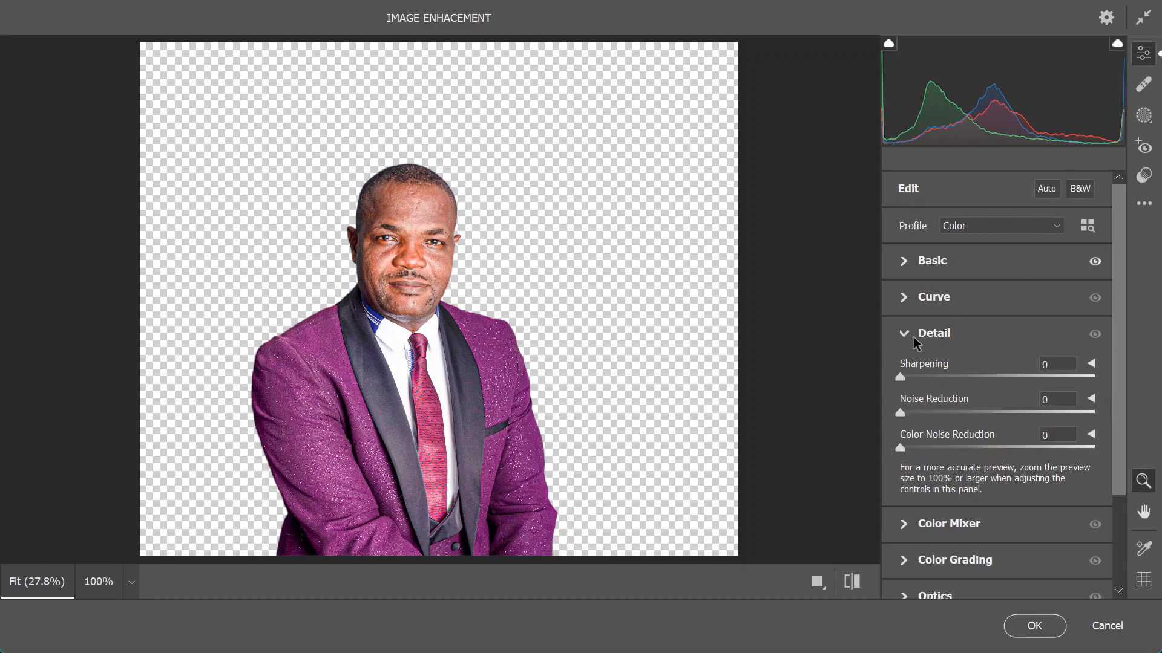
left_click_drag(906, 380, 991, 393)
type("70")
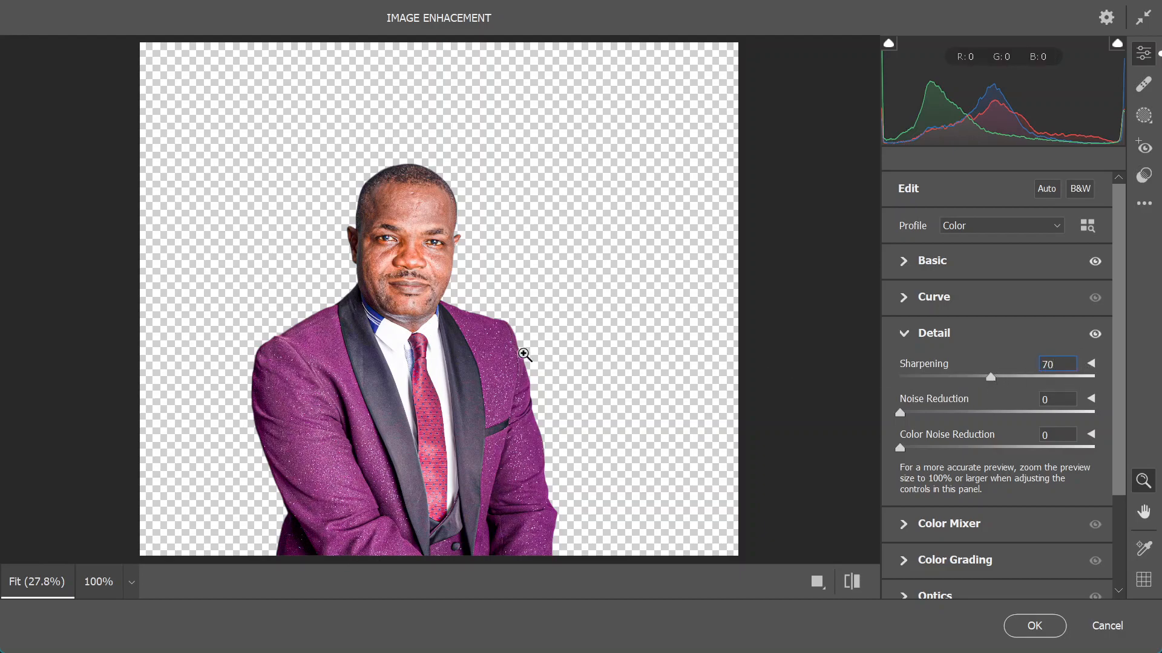
- Compare the portrait before and after the adjustments, and apply the Camera Raw Filter to the layer
left_click(859, 585)
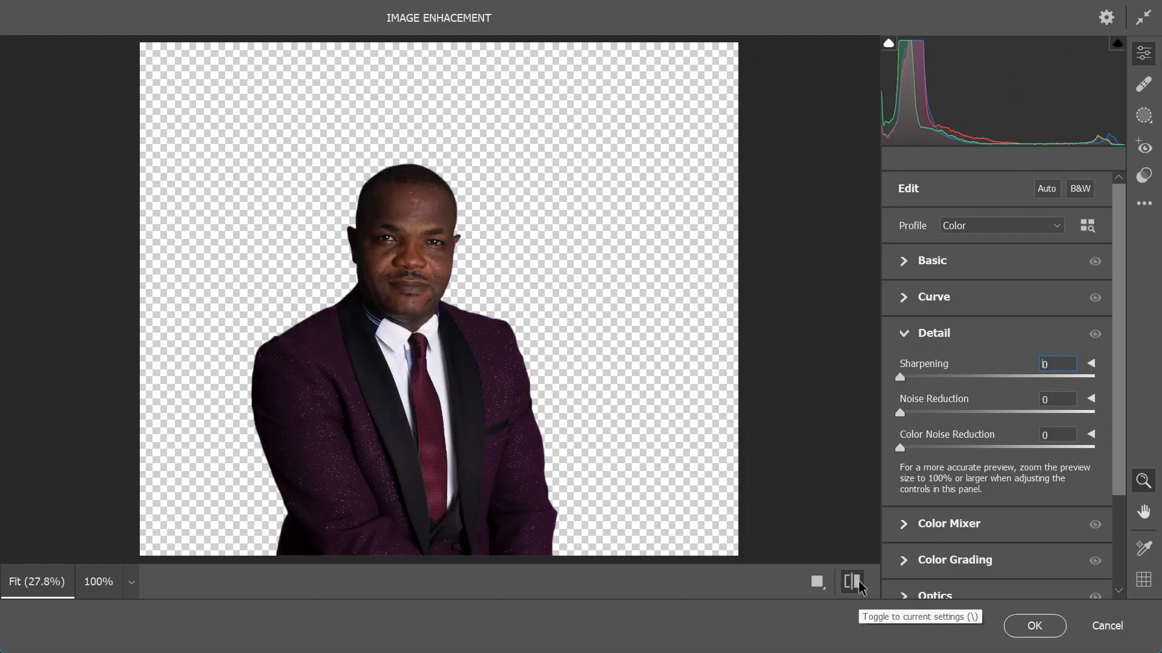
left_click(861, 584)
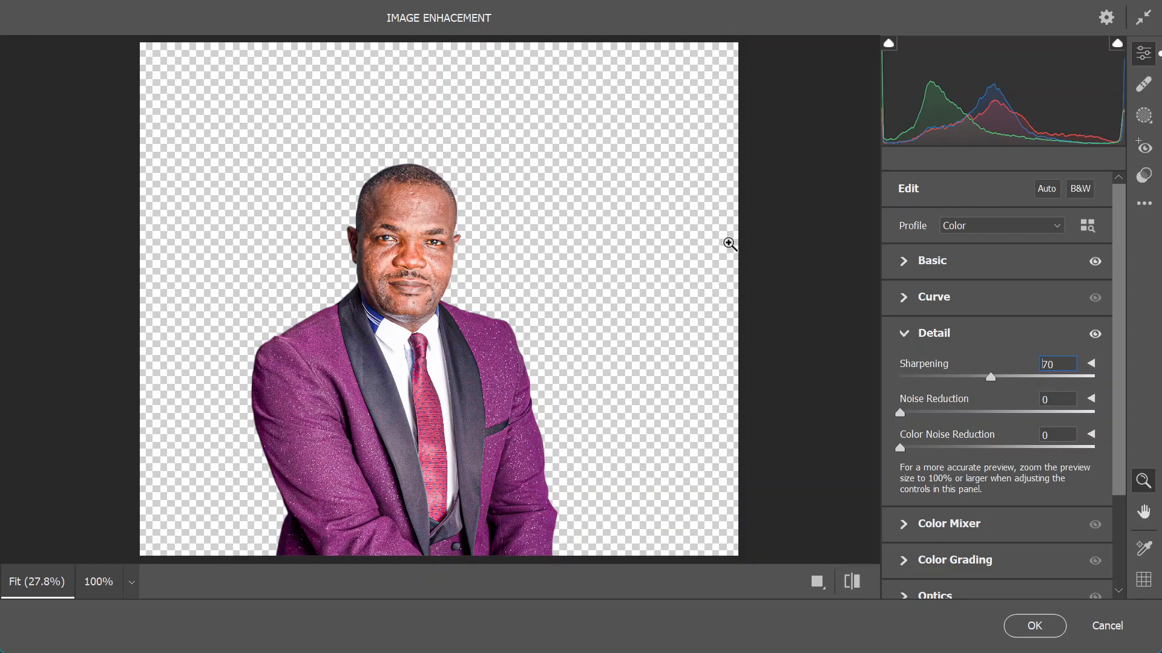
left_click(852, 582)
left_click(1033, 625)
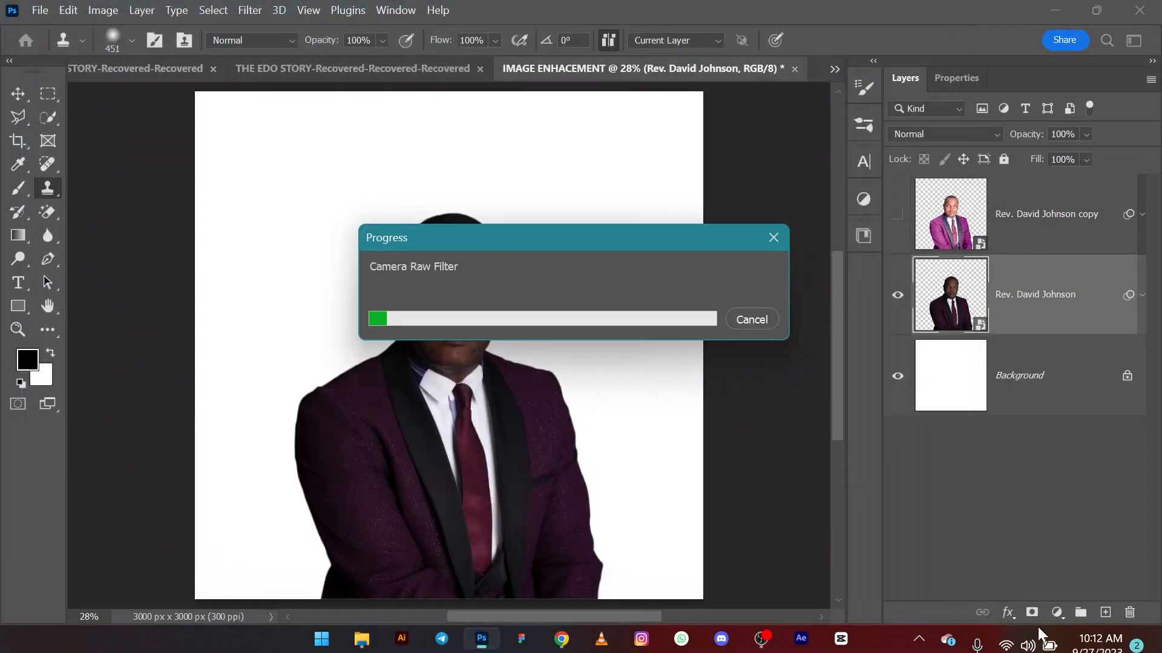